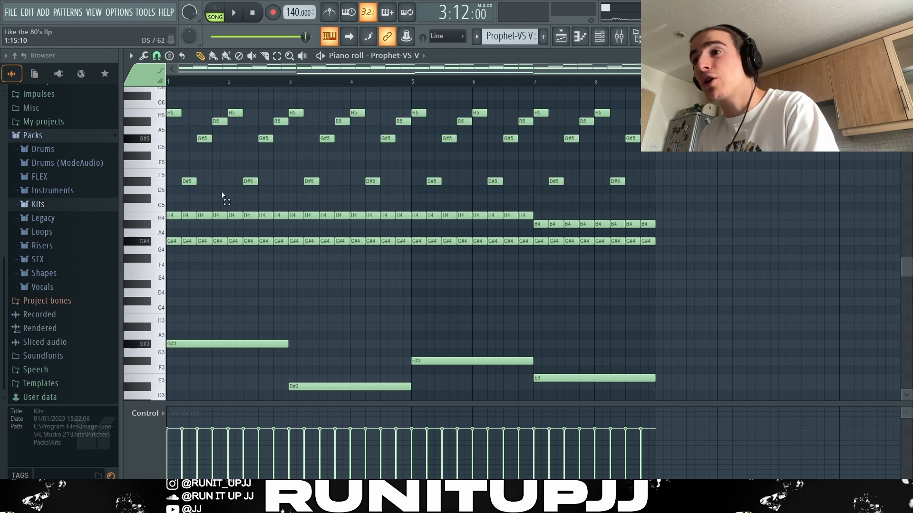
- Highlight the first bar's four arpeggio notes H5, D#5, G#5 and B5 in the Prophet-VS V part, followed by their repeats through bar 8
left_click_drag(223, 196, 151, 110)
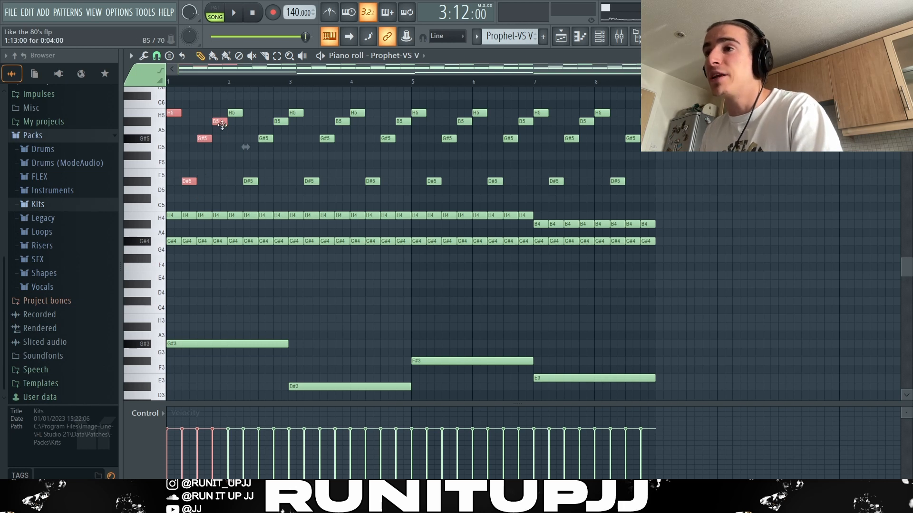
left_click(174, 113, "ctrl")
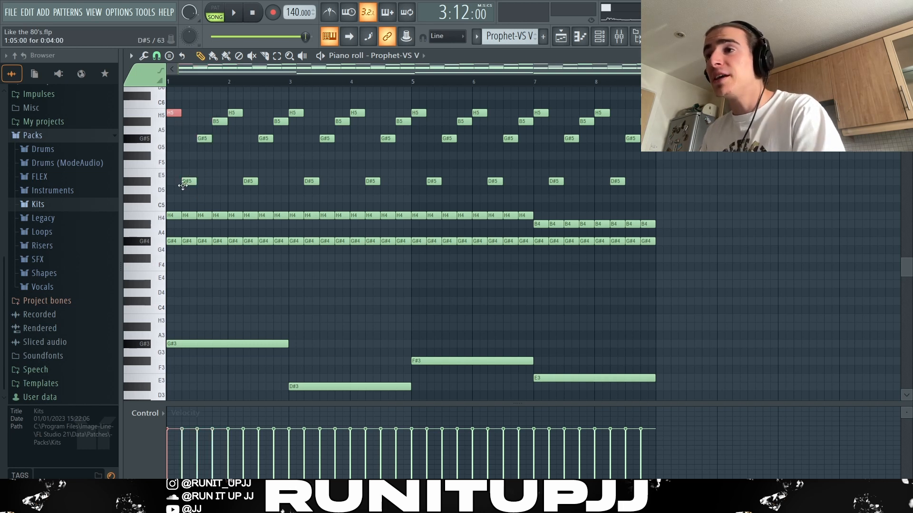
left_click(219, 131, "ctrl")
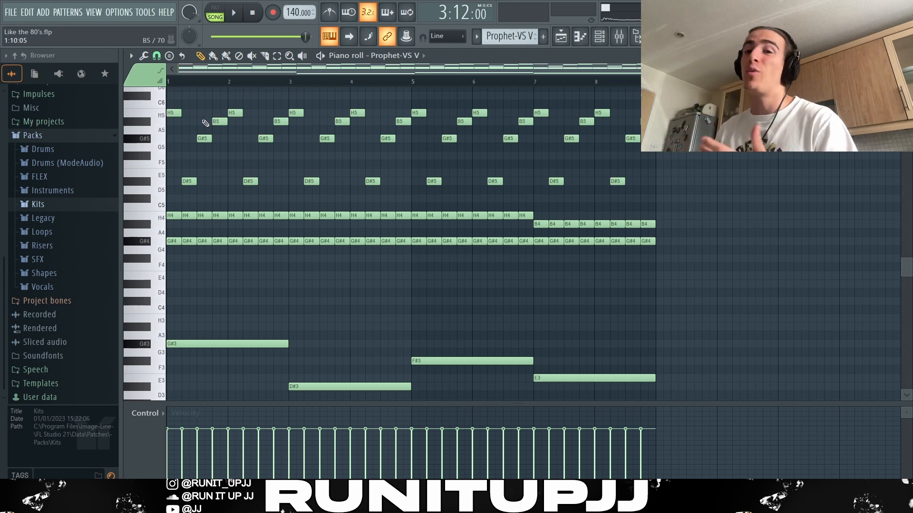
left_click(189, 181, "ctrl")
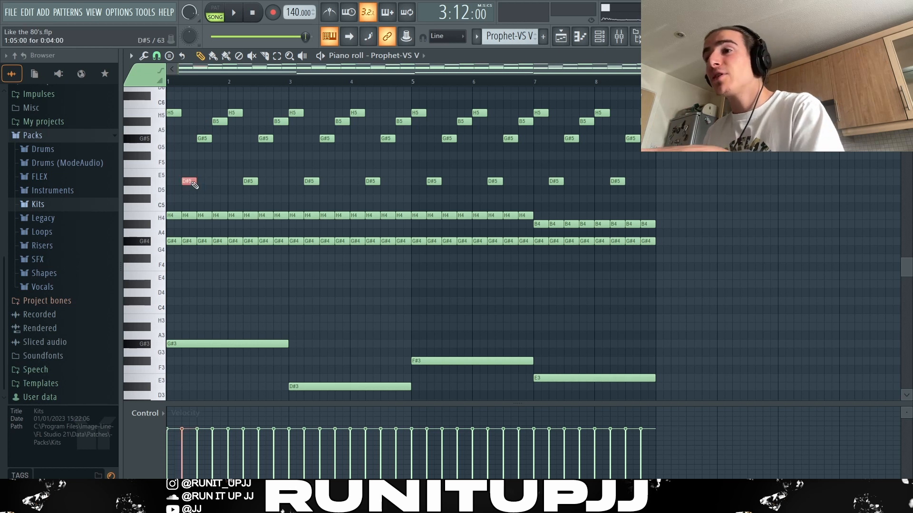
left_click(220, 121, "ctrl")
left_click(174, 113, "ctrl")
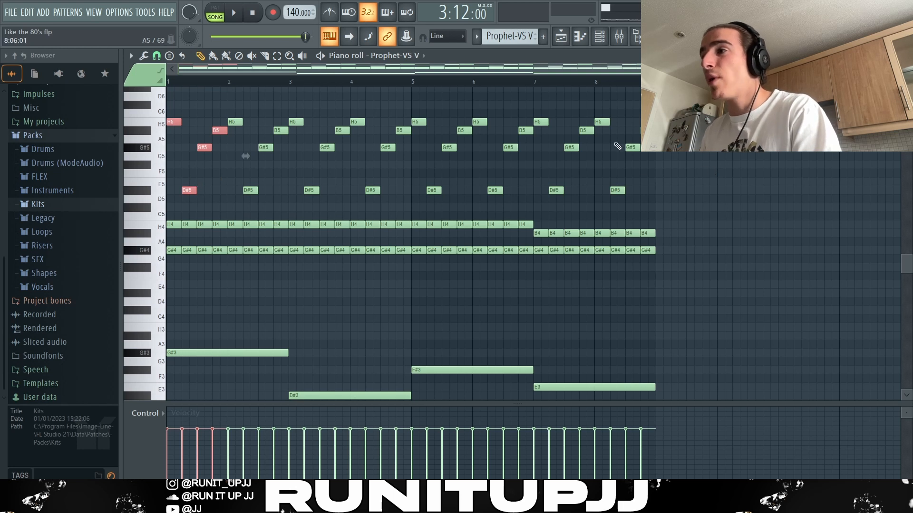
left_click_drag(602, 110, 663, 209)
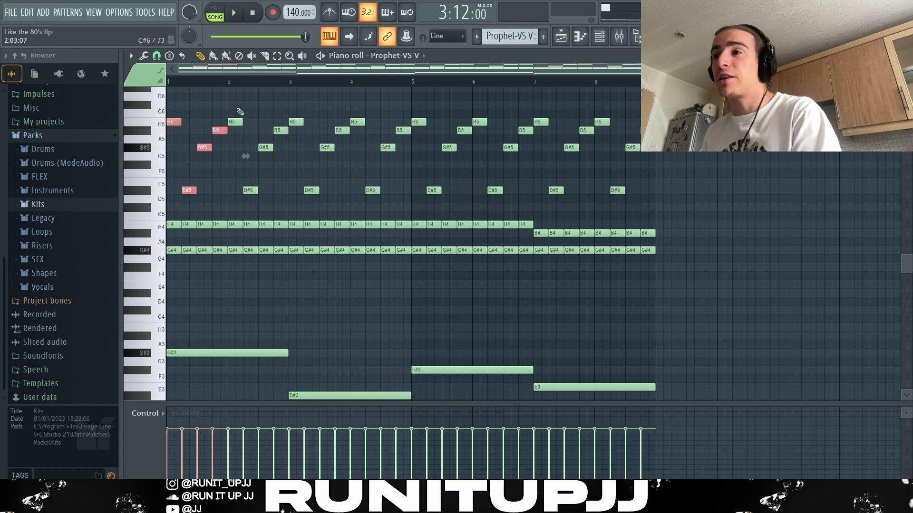
left_click_drag(233, 101, 761, 213)
left_click(753, 213)
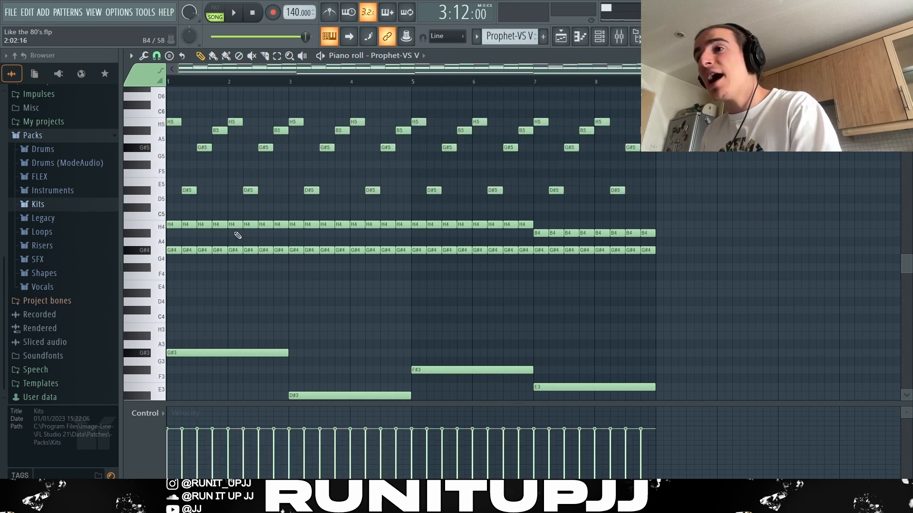
- Highlight the first H4 and G#4 chord notes, then all repeated H4 and G#4 notes across bars 1 to 6
left_click(173, 224)
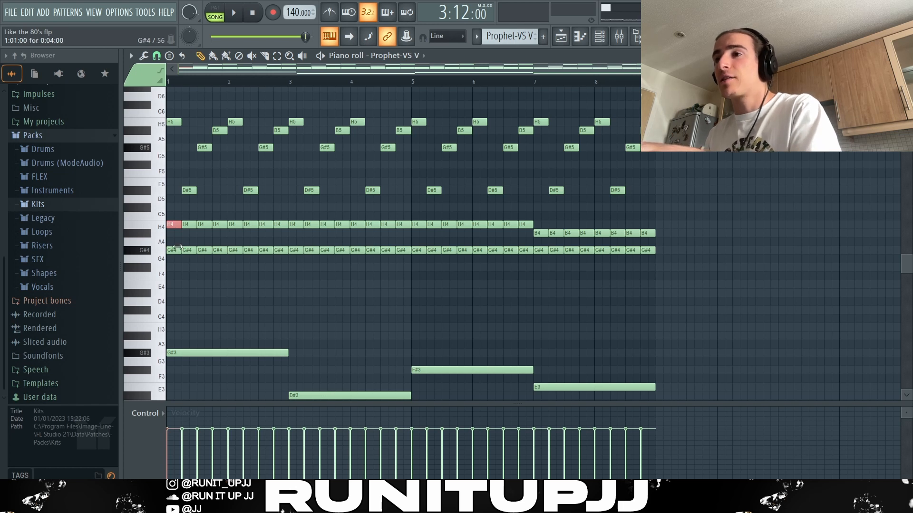
left_click_drag(172, 244, 174, 250)
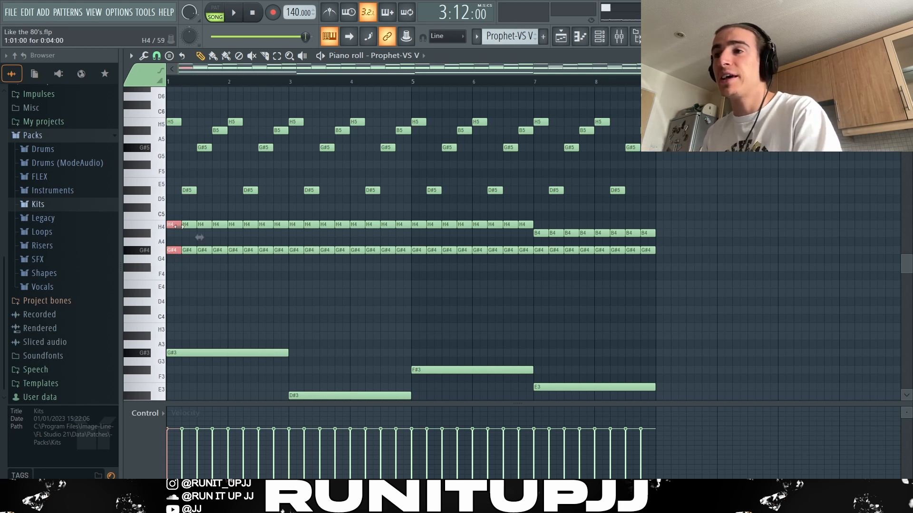
left_click_drag(176, 213, 534, 287)
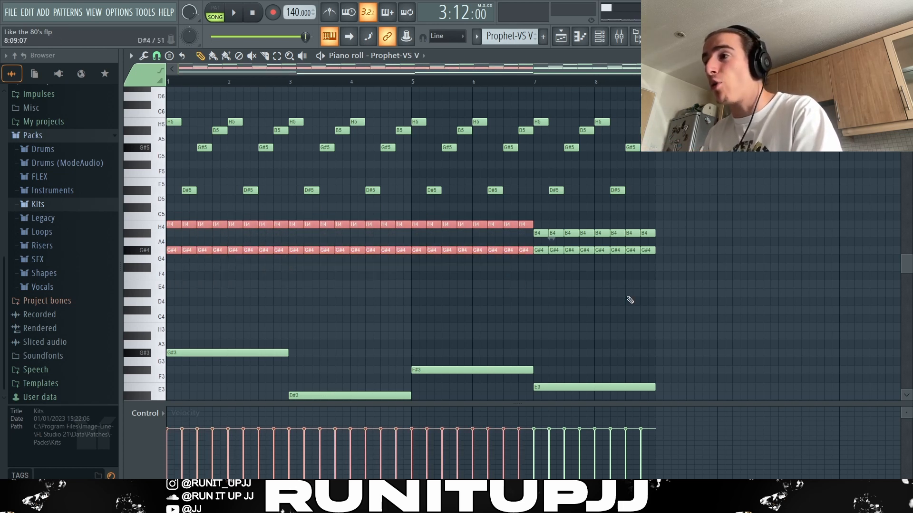
- Try raising the repeated B4 notes in bars 7 and 8 one semitone to H4, and return them to B4
left_click_drag(685, 230, 535, 238)
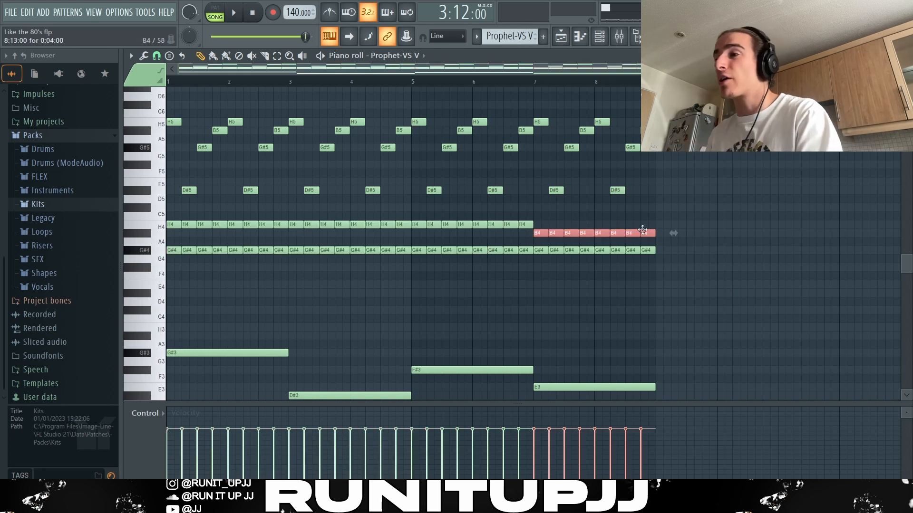
left_click_drag(643, 232, 643, 225)
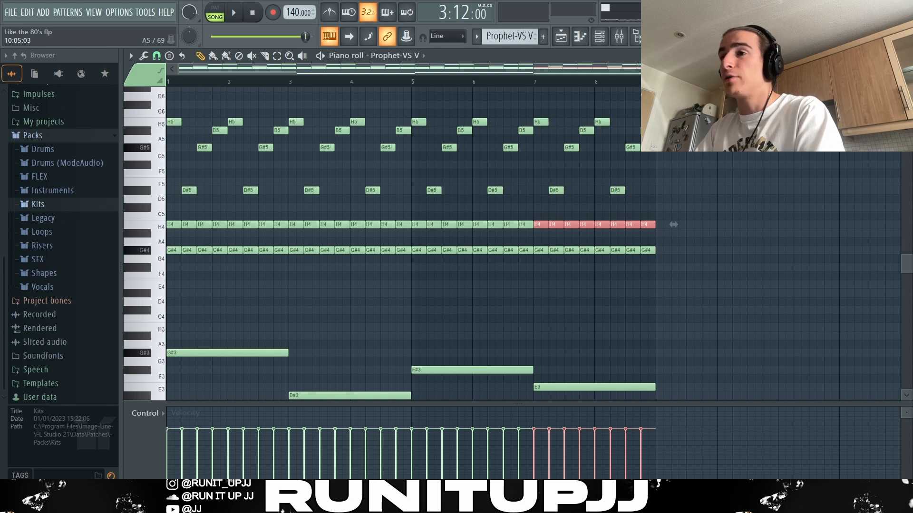
left_click_drag(673, 224, 673, 233)
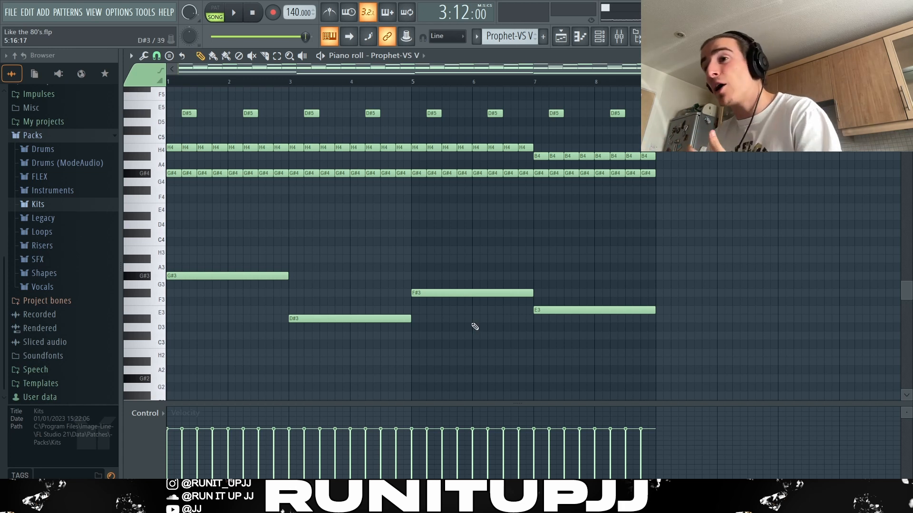
- Highlight the long bass notes G#3, D#3, F#3 and E3 in turn and play back the Prophet-VS V part
left_click(216, 275)
left_click(309, 319)
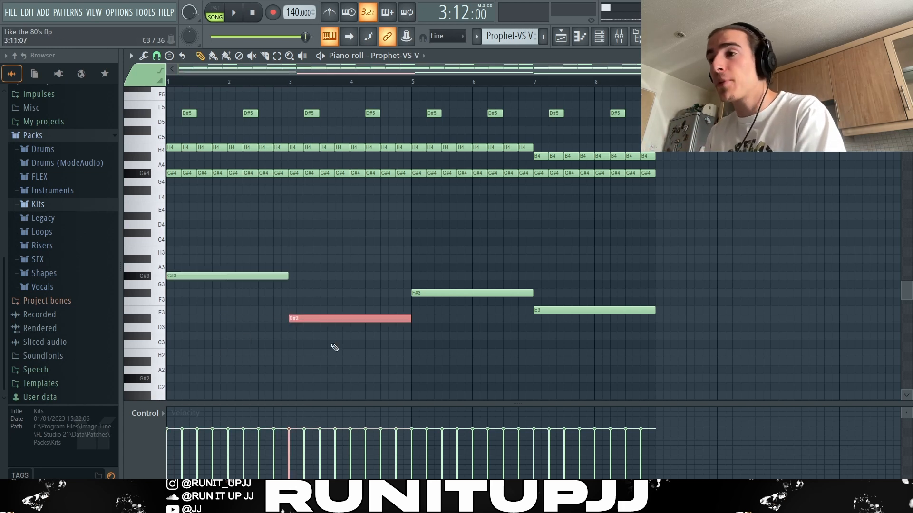
left_click(470, 292)
left_click_drag(514, 323, 597, 294)
left_click(552, 309, "ctrl")
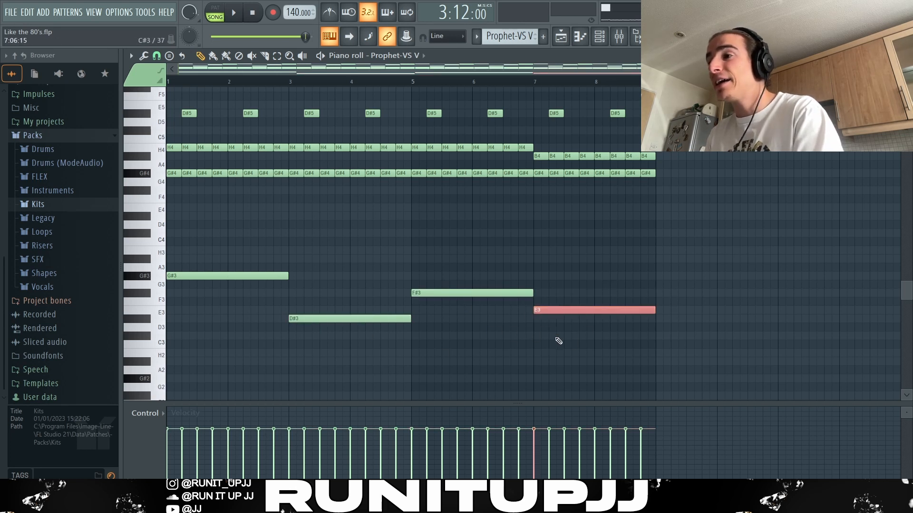
left_click_drag(630, 337, 308, 305)
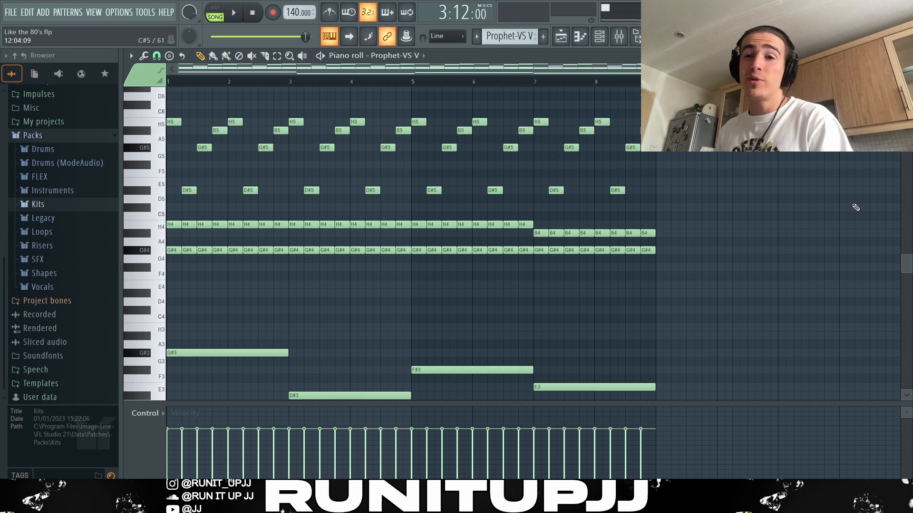
key("space")
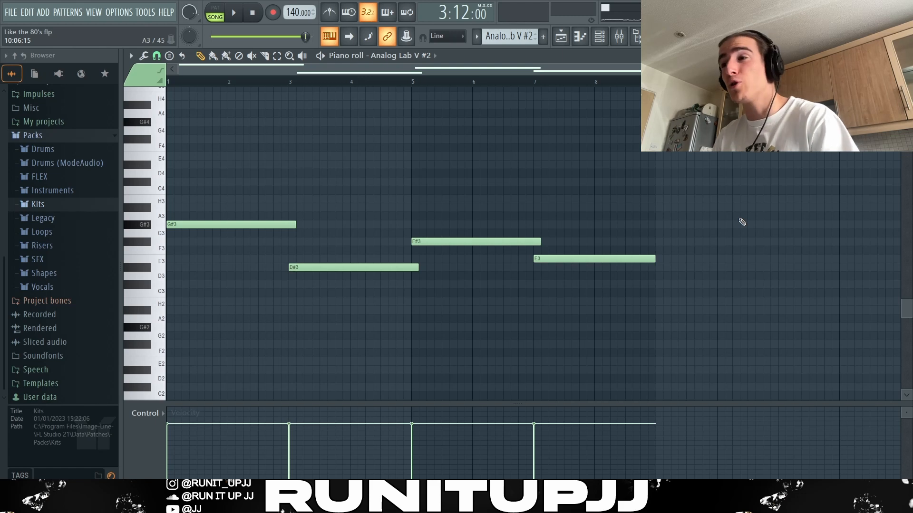
- Highlight the sustained G#3, D#3 and F#3 notes of the Analog Lab V #2 part and play it back
left_click(271, 225)
left_click(323, 267)
left_click(475, 241)
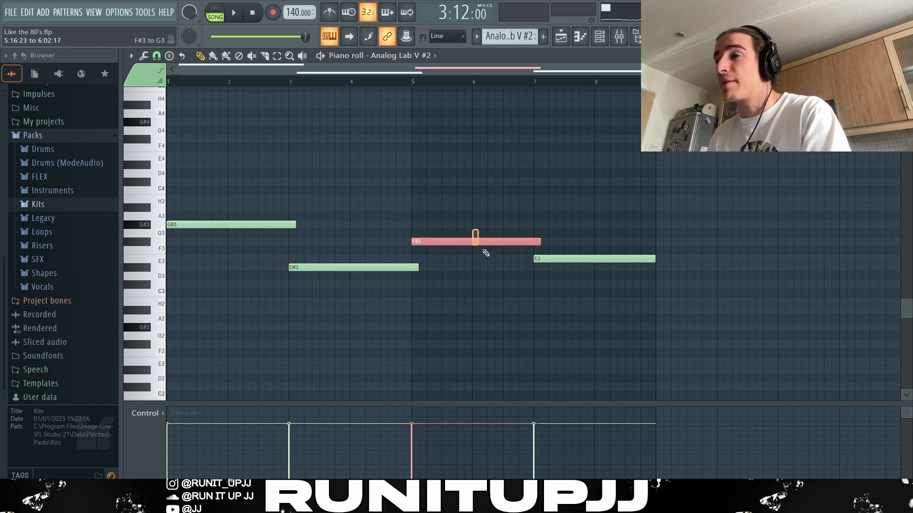
left_click(285, 224)
left_click(352, 267)
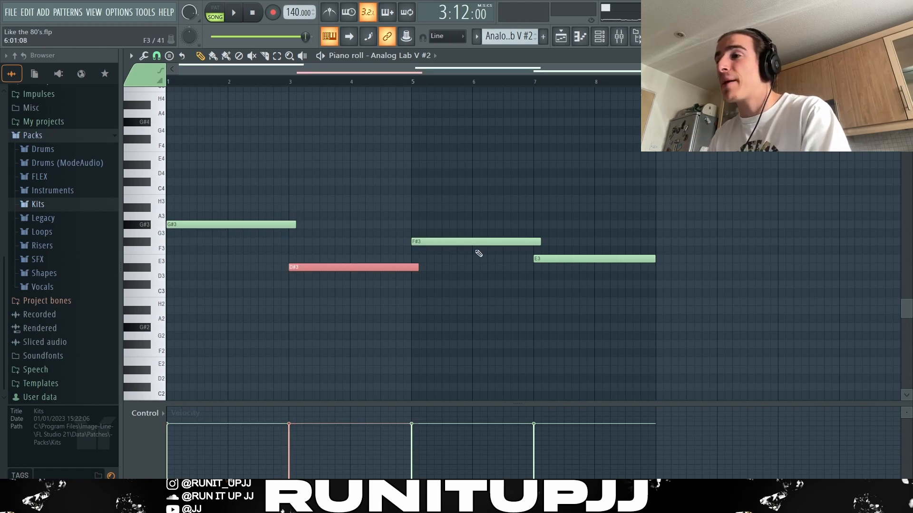
left_click(476, 242)
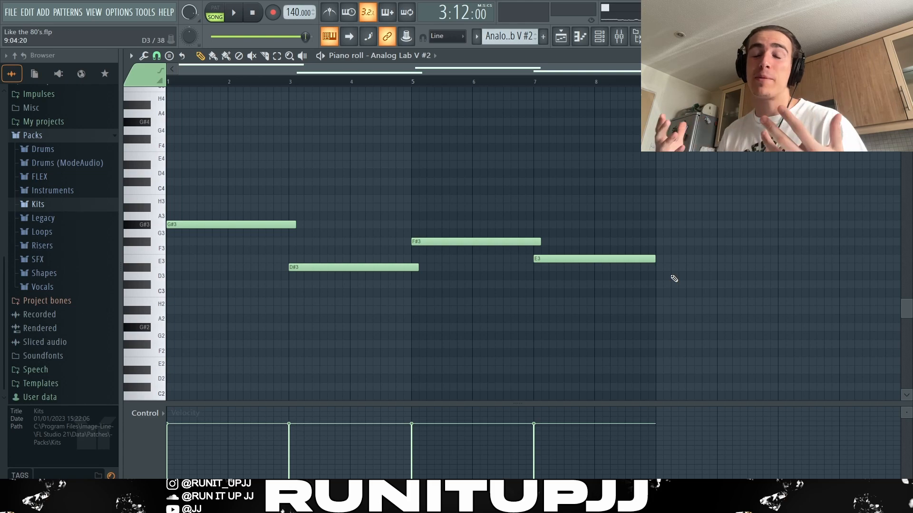
key("space")
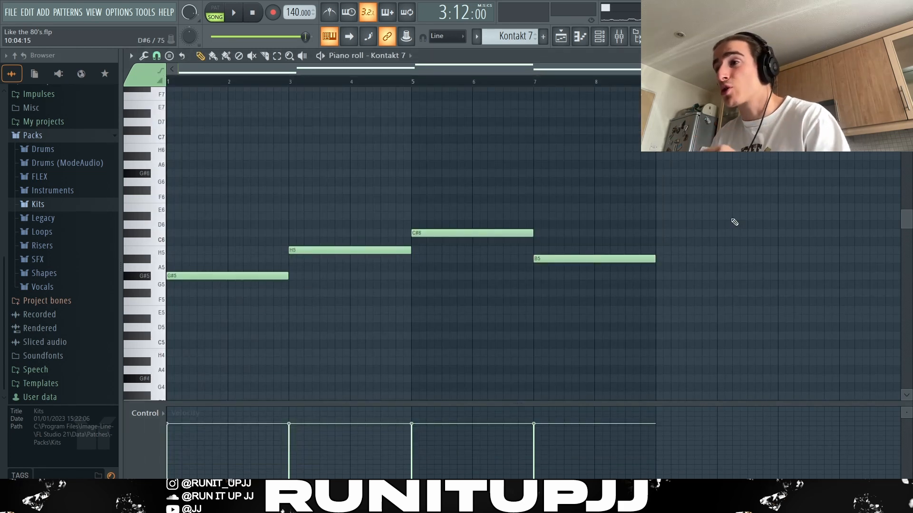
- Highlight the Kontakt 7 part's long notes, singling out H5 and B5 together, and play back the part
left_click(257, 275)
left_click(334, 251)
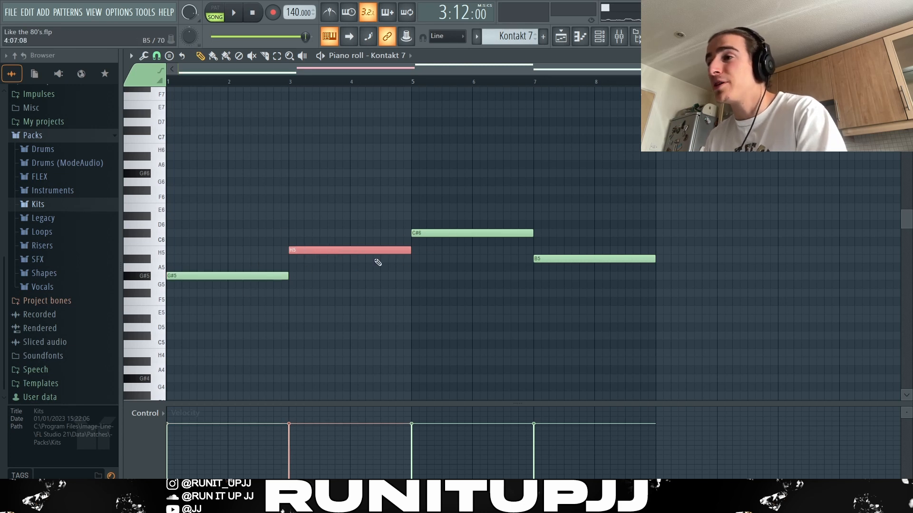
left_click(604, 271, "ctrl")
left_click_drag(359, 254, 618, 257)
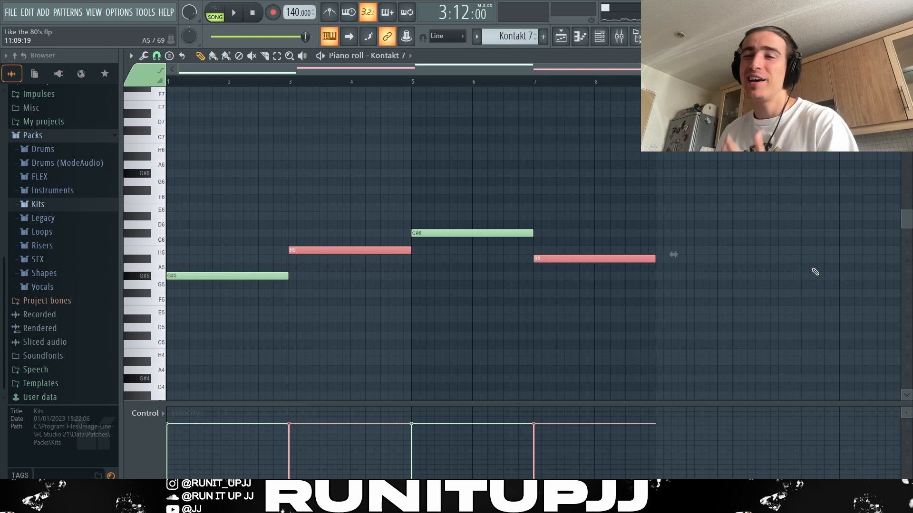
left_click(815, 272)
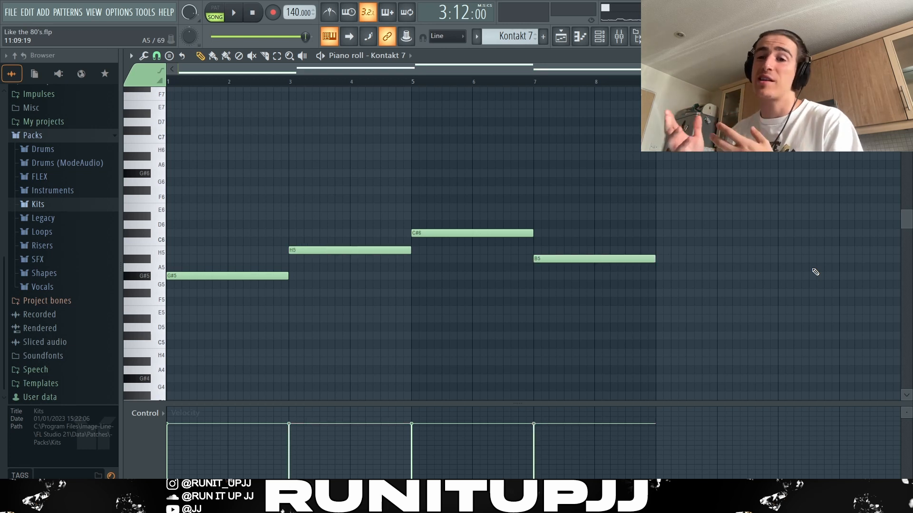
key("space")
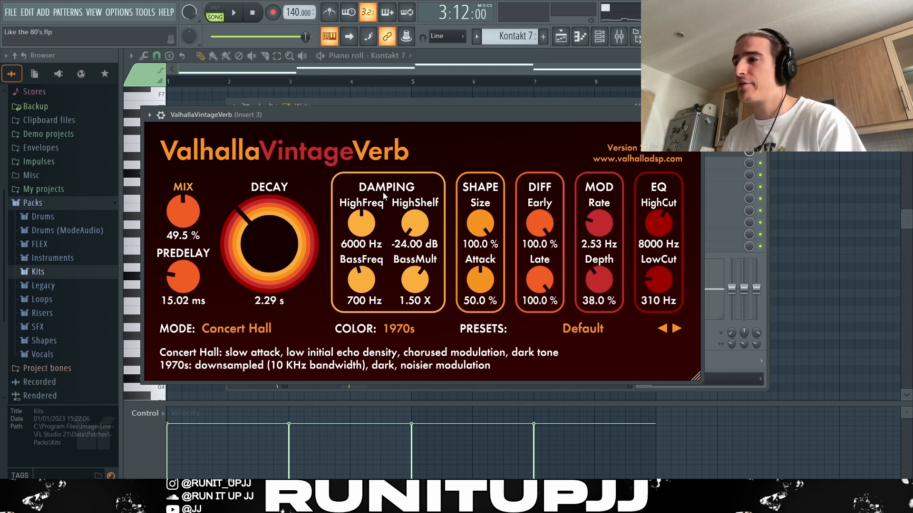
- Close the ValhallaVintageVerb window and highlight the Omnisphere melody notes in order from G#7 in bar 1 to B6 in bar 7
key("Escape")
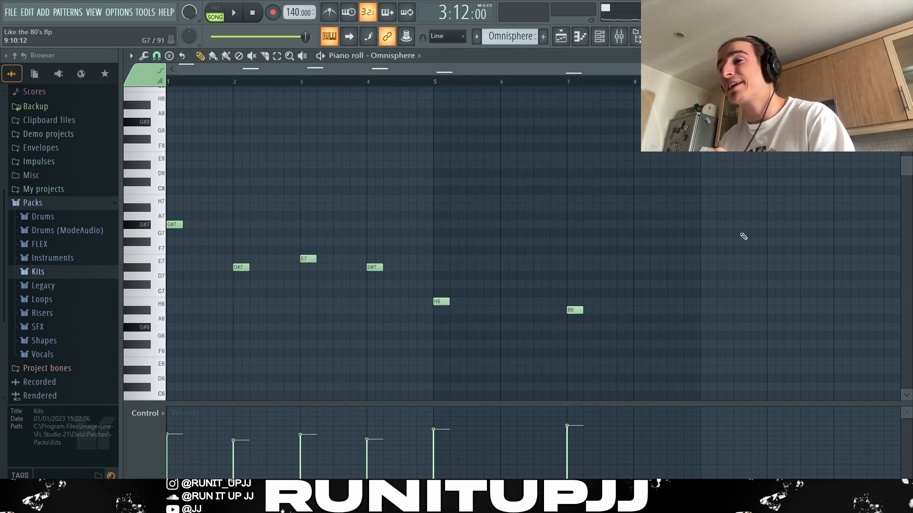
left_click_drag(232, 203, 165, 264)
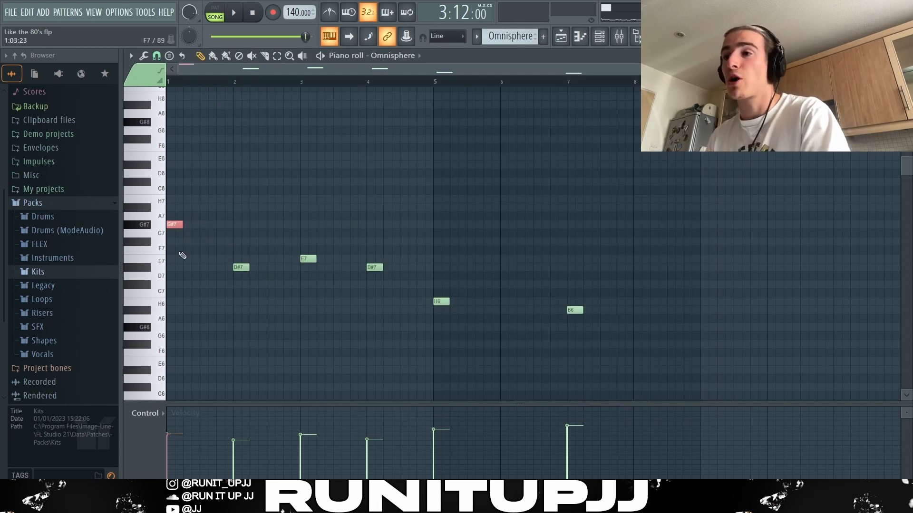
left_click_drag(230, 260, 266, 287)
left_click_drag(296, 254, 325, 290)
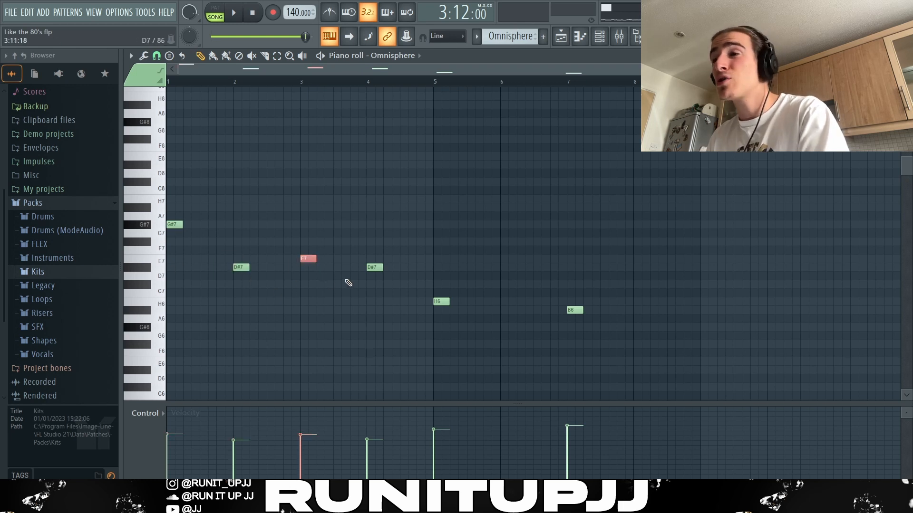
left_click_drag(360, 261, 390, 281)
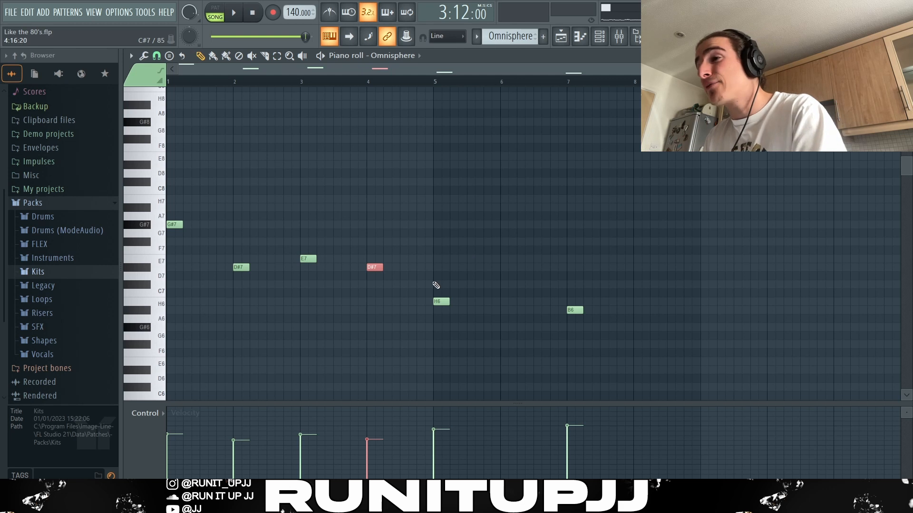
left_click_drag(431, 282, 655, 333)
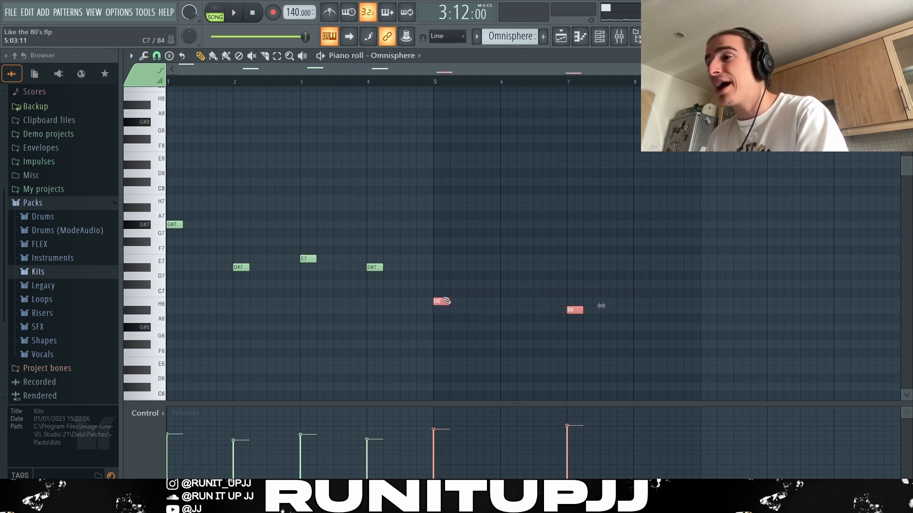
left_click(643, 274)
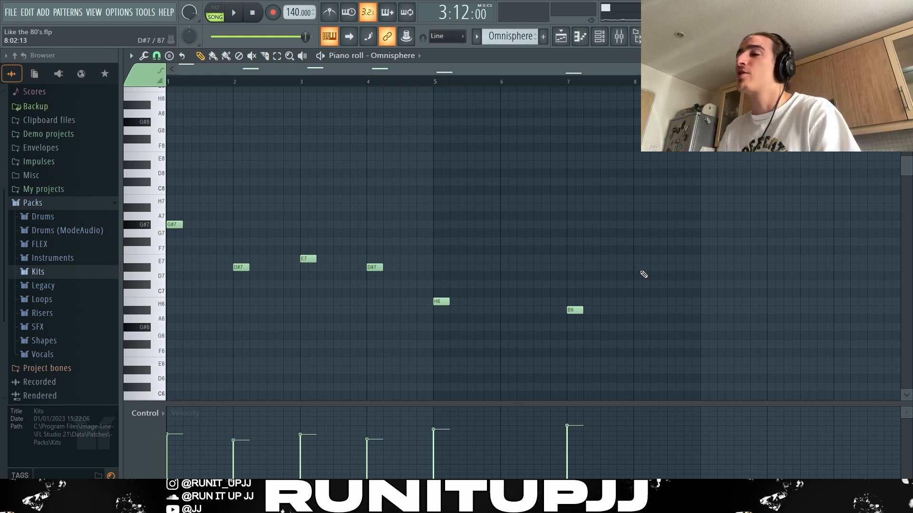
- Open the randomizer for the Omnisphere notes and adjust the velocity randomization level
key("alt+r")
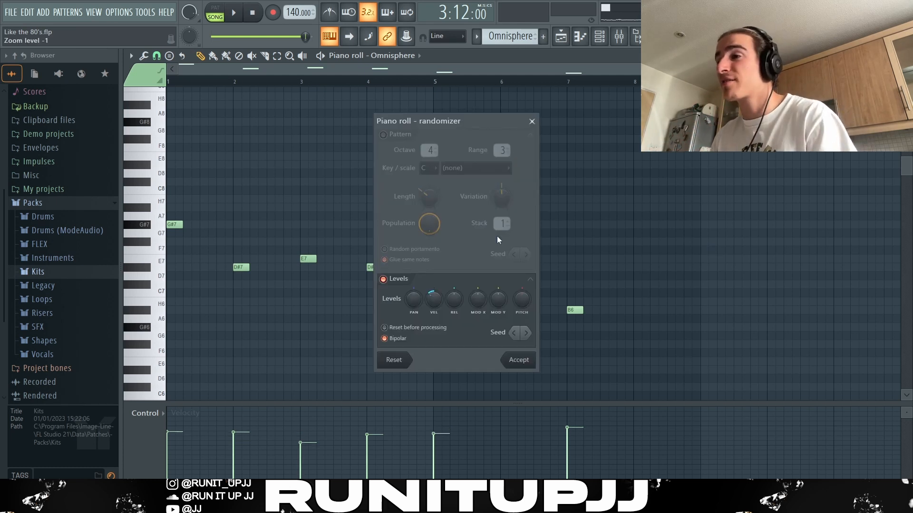
mouse_move(433, 299)
left_mouse_down()
mouse_move(434, 321)
mouse_move(433, 298)
left_mouse_up()
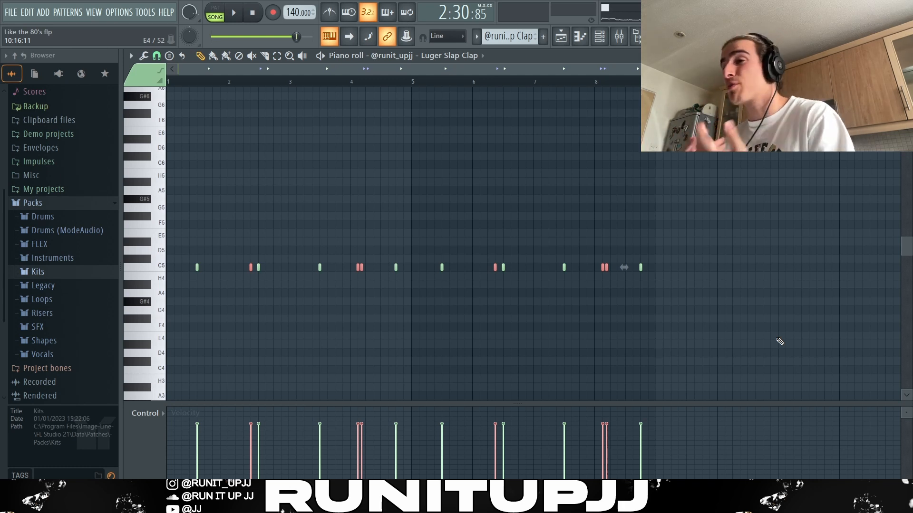
- Highlight the extra Luger Slap Clap hit late in bar 4 and the last clap hit in bar 8
left_click_drag(387, 260, 405, 279)
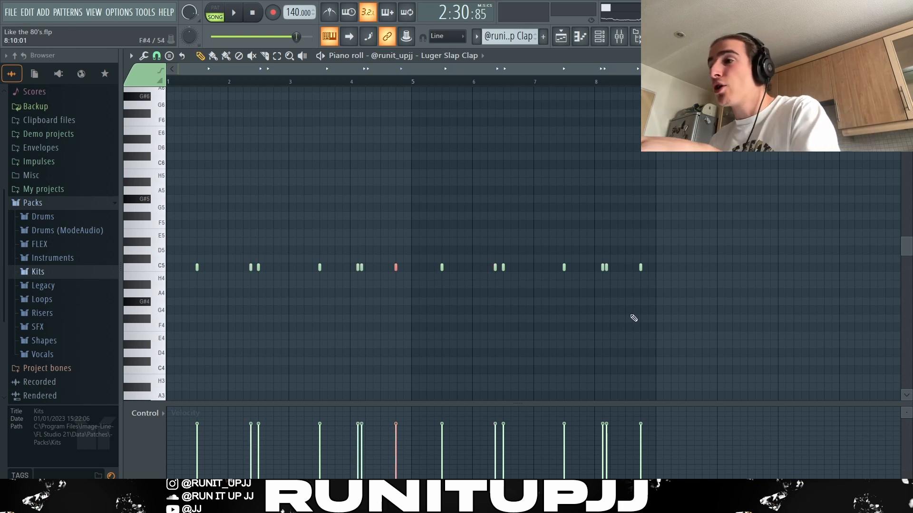
left_click_drag(637, 264, 656, 281)
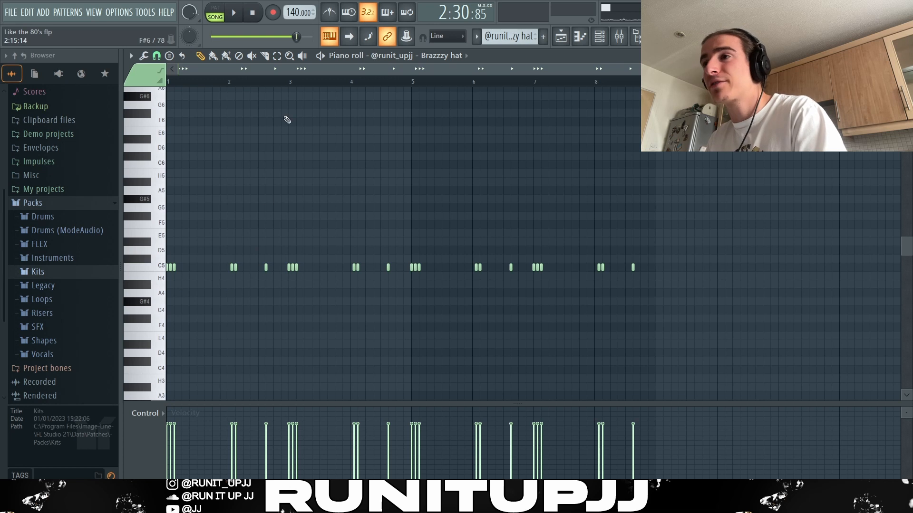
- Highlight the first two bars of the Brazzzy hat pattern, inspect the hits up close, clear the selection and play it back
left_click_drag(291, 86, 168, 86)
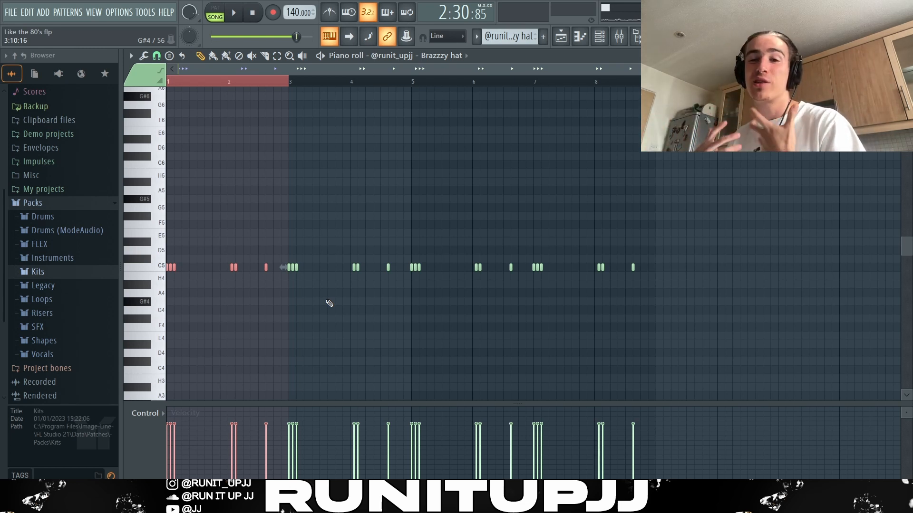
scroll(329, 303, "up", 5)
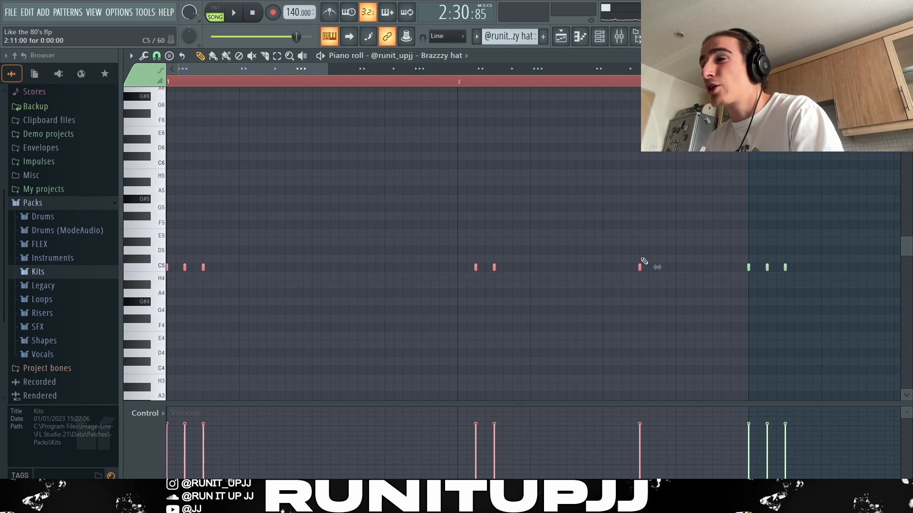
scroll(470, 297, "down", 5)
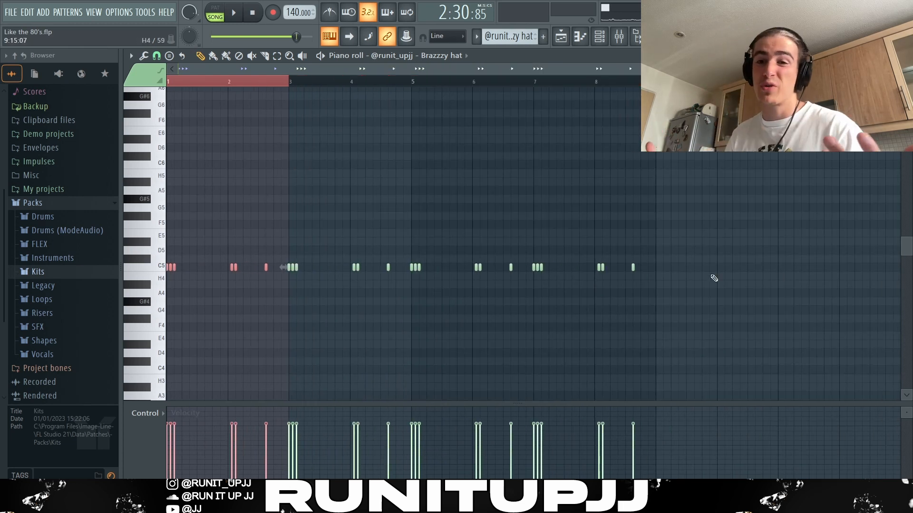
key("ctrl+d")
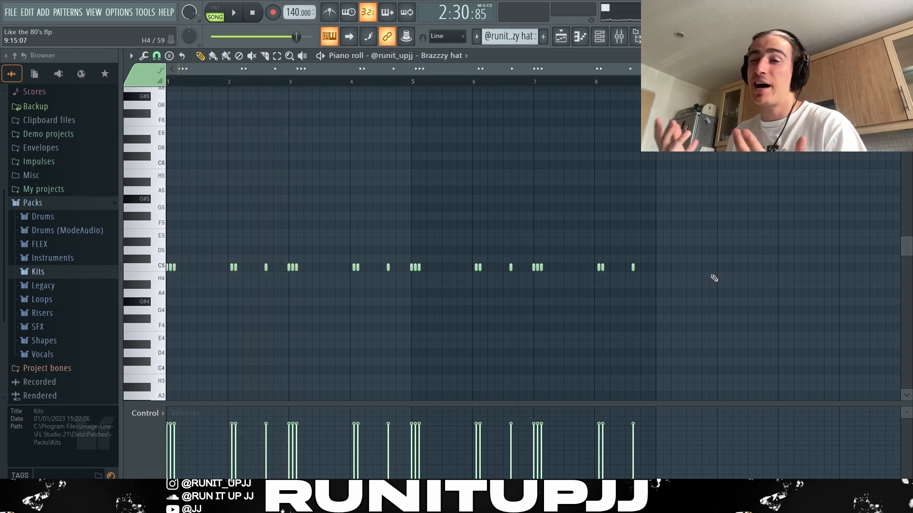
key("space")
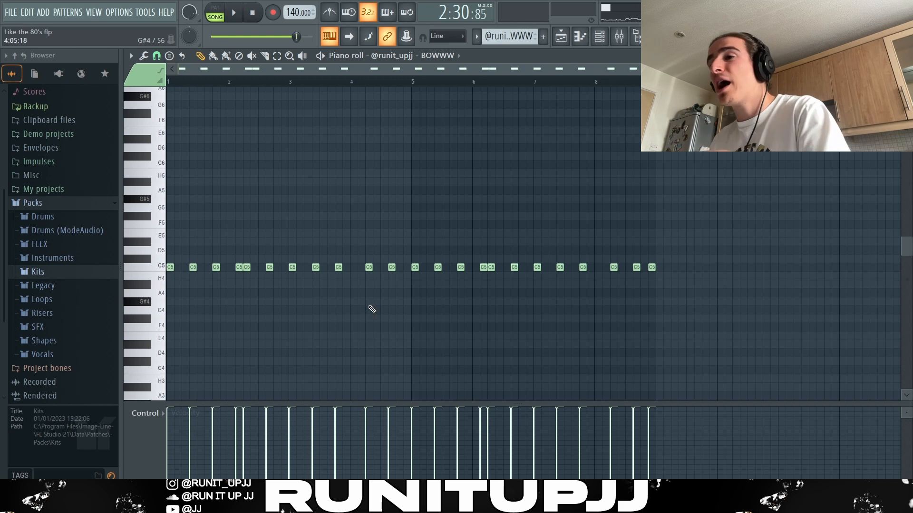
- Highlight five BOWWW hits in bars 1 and 2, leaving out the first hit of the close pair in bar 2
left_click_drag(288, 268, 265, 287)
left_click(244, 270, "ctrl+shift")
left_click(217, 269, "ctrl+shift")
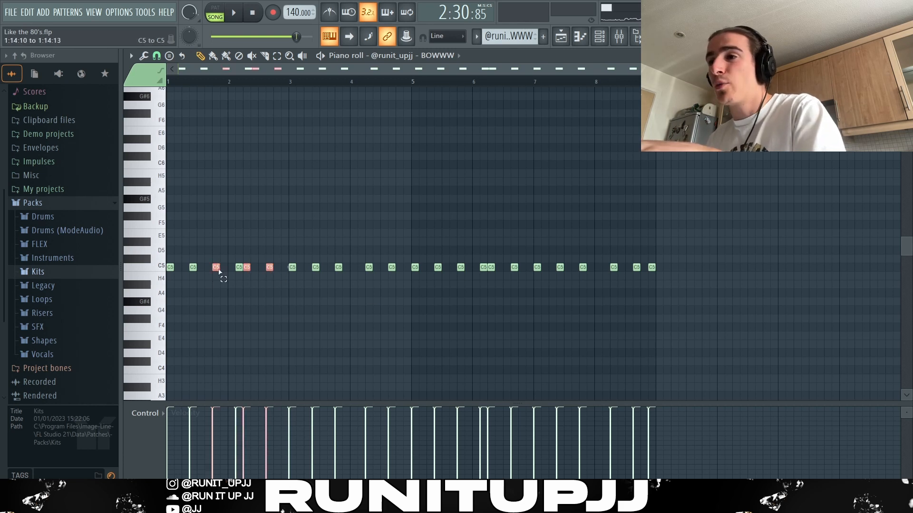
left_click(194, 268, "ctrl+shift")
left_click(171, 268, "ctrl+shift")
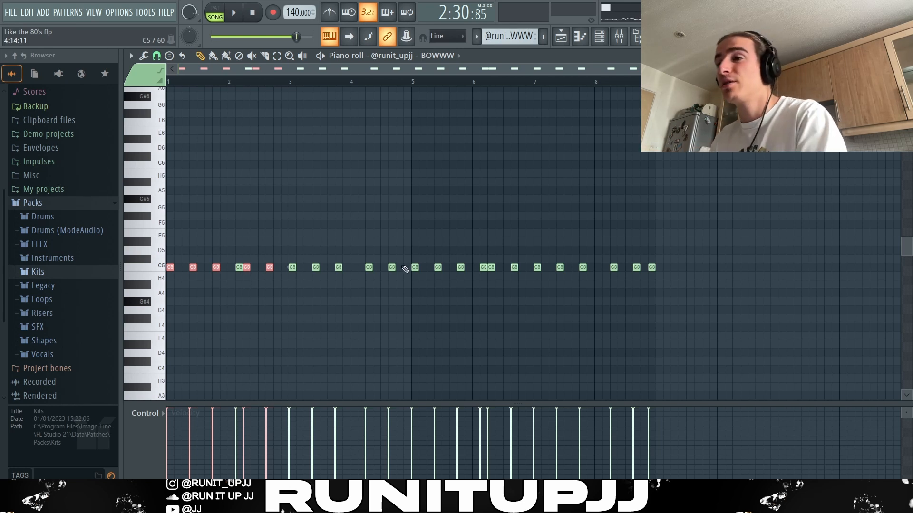
- Highlight the BOWWW hits in bars 3 and 4 and the whole first four bars, clear the selection and play the pattern back
left_click_drag(404, 280, 296, 240)
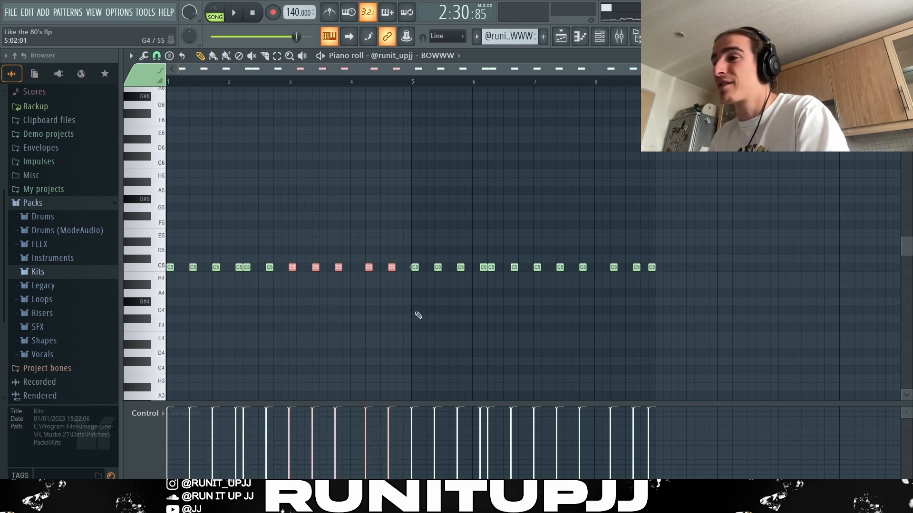
left_click_drag(411, 85, 168, 83)
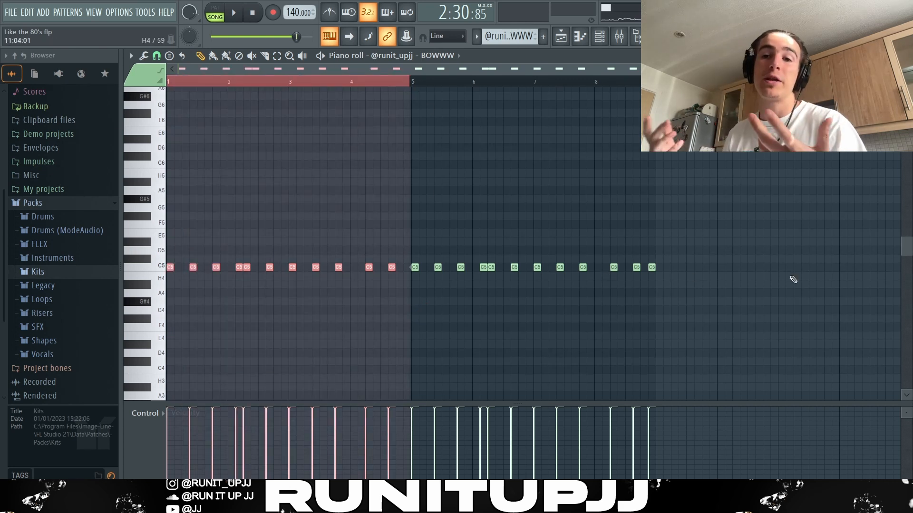
key("ctrl+d")
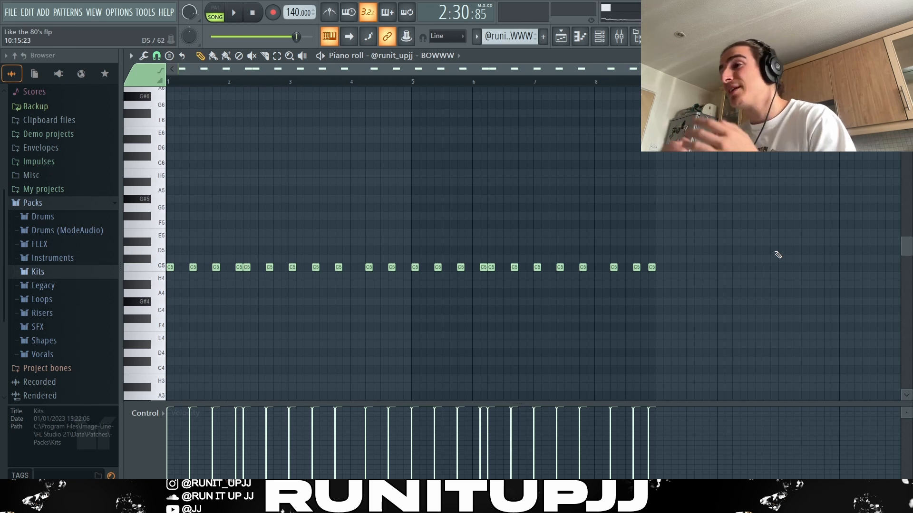
key("space")
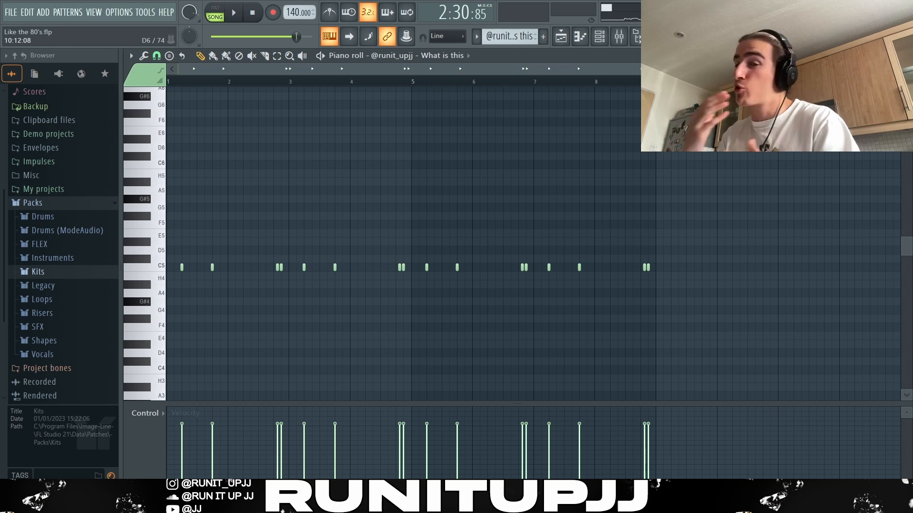
- Highlight the What is this percussion's two hits in bar 1, the close pair late in bar 2, and the whole first two bars
left_click_drag(174, 258, 203, 270)
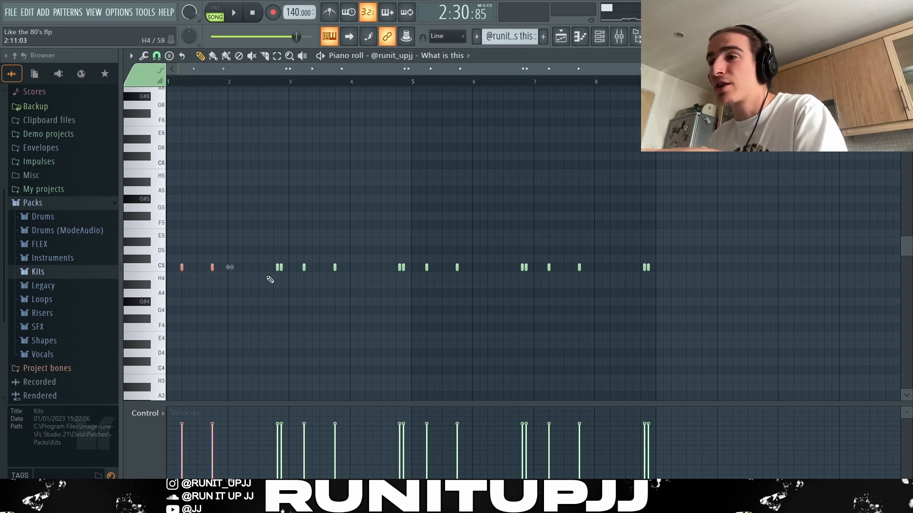
left_click_drag(272, 265, 294, 285)
scroll(290, 286, "up", 5)
scroll(276, 305, "down", 4)
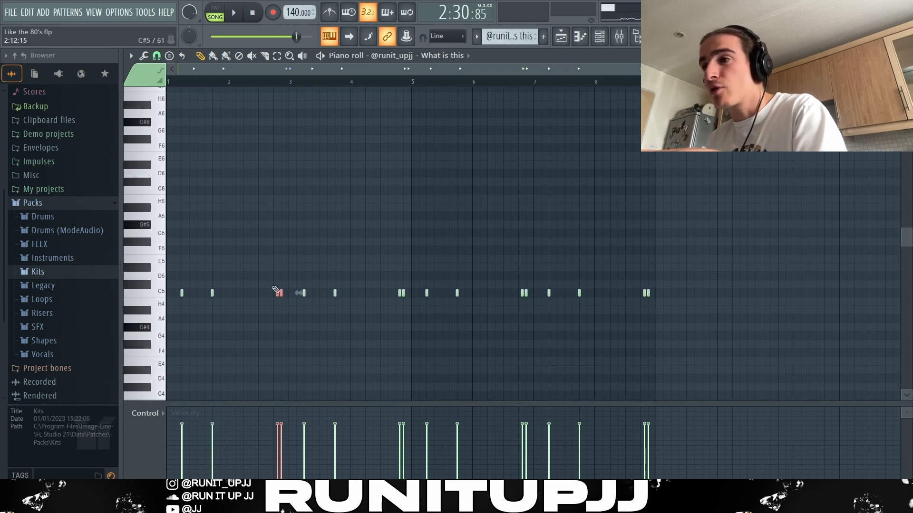
left_click_drag(291, 86, 57, 205)
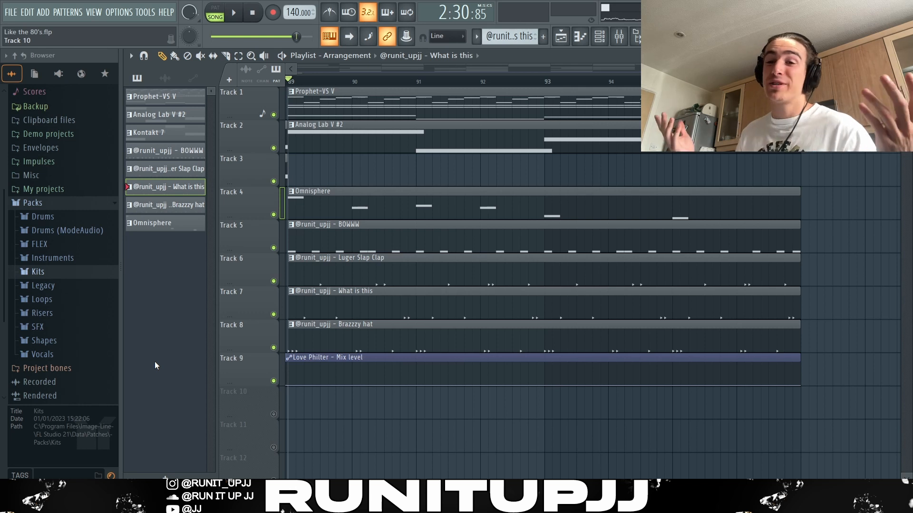
- Play back the full arrangement in the playlist with all melodic and drum tracks together
key("space")
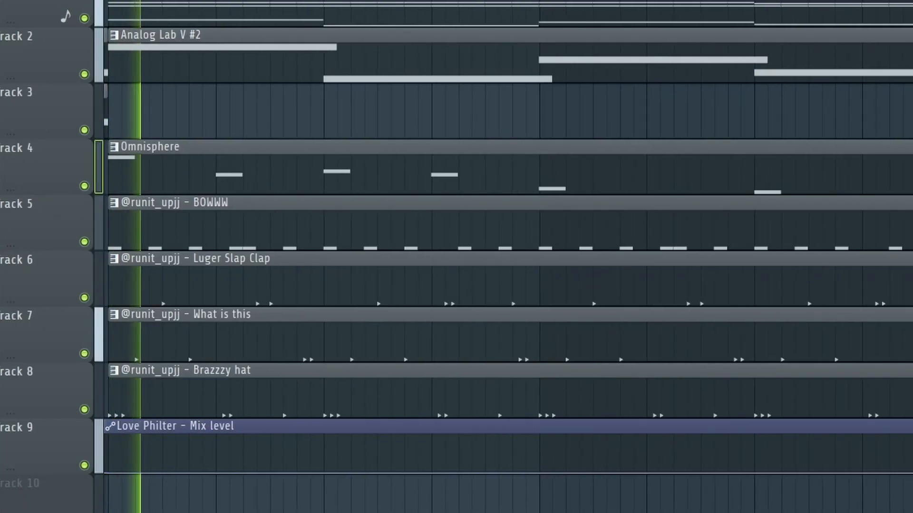